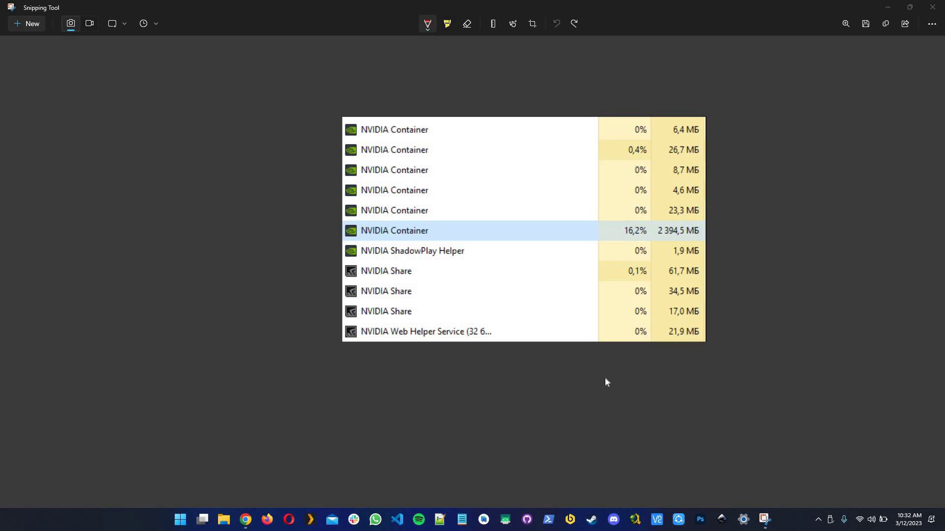
- Launch the Services console by searching 'ser' from the Windows Start menu
key(super)
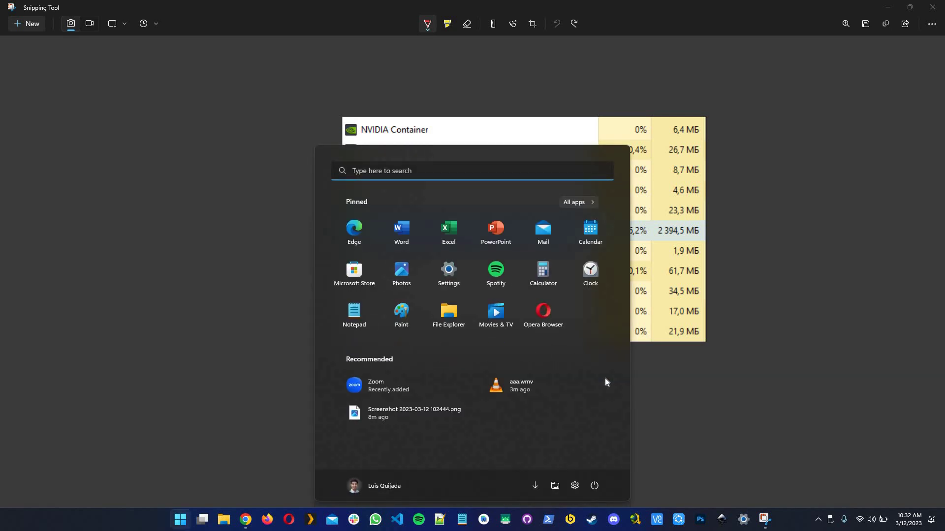
text(ser)
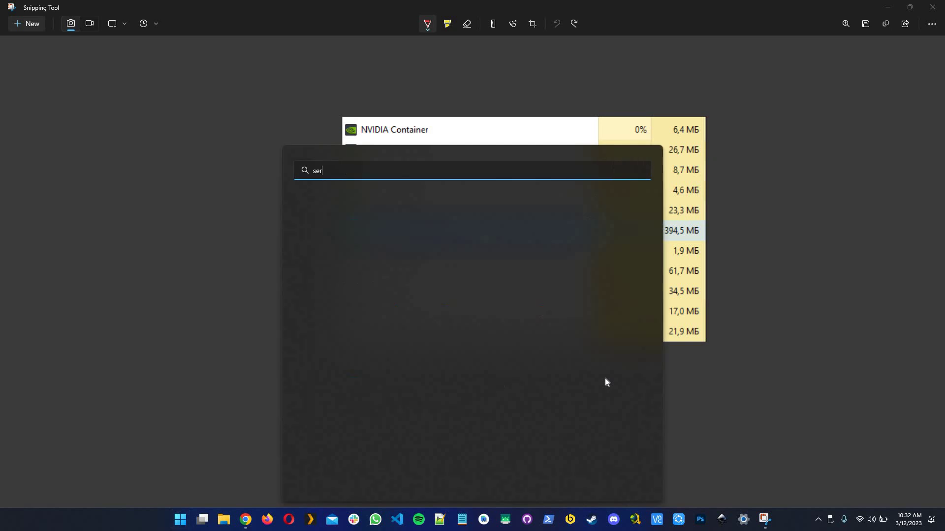
key(Return)
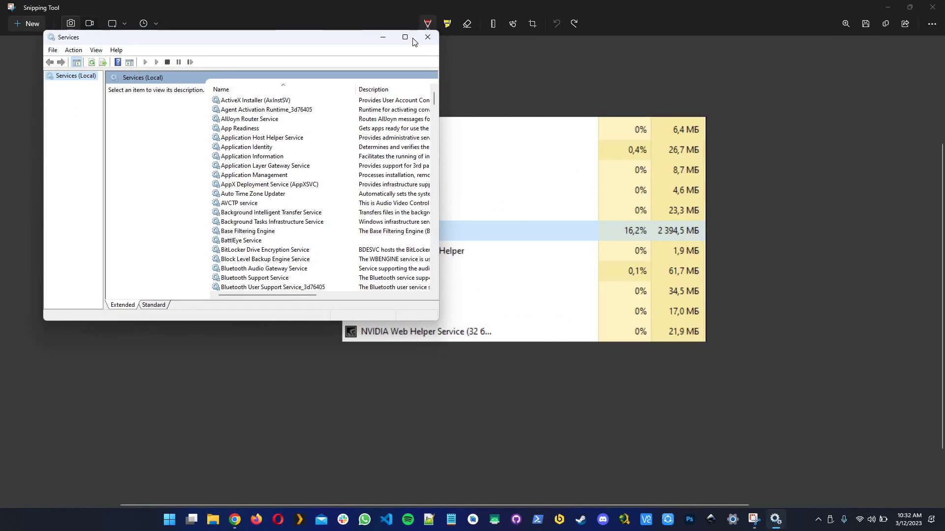
- Maximize the Services window and select a service in the list
click(412, 39)
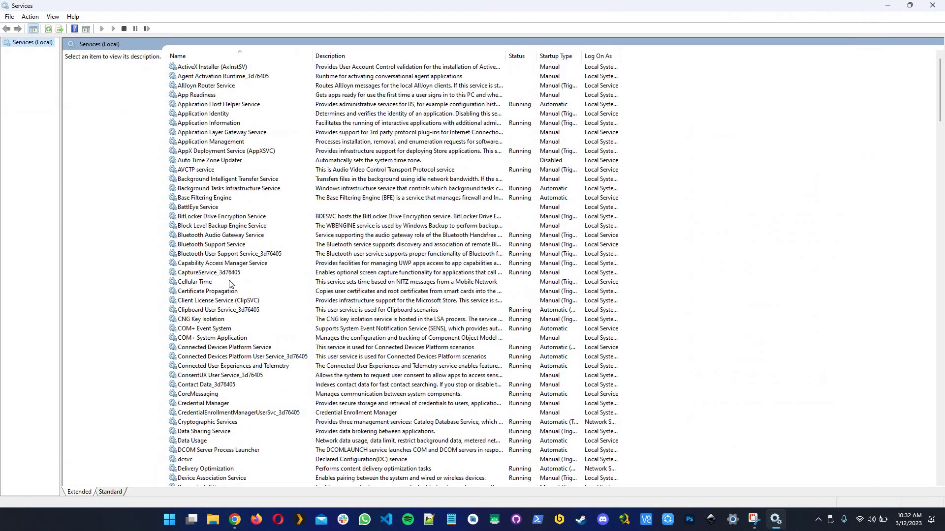
click(233, 282)
click(242, 323)
click(227, 169)
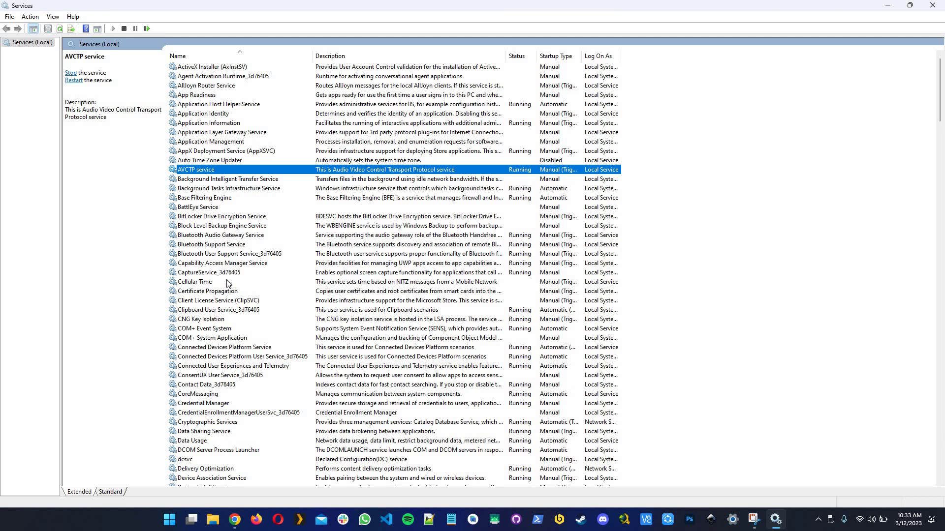
- Jump to NVIDIA Display Container LS and bring up its context menu
key(n)
key(Down)
key(Down)
key(Down)
key(Down)
key(Down)
key(Down)
key(Down)
key(Down)
key(Down)
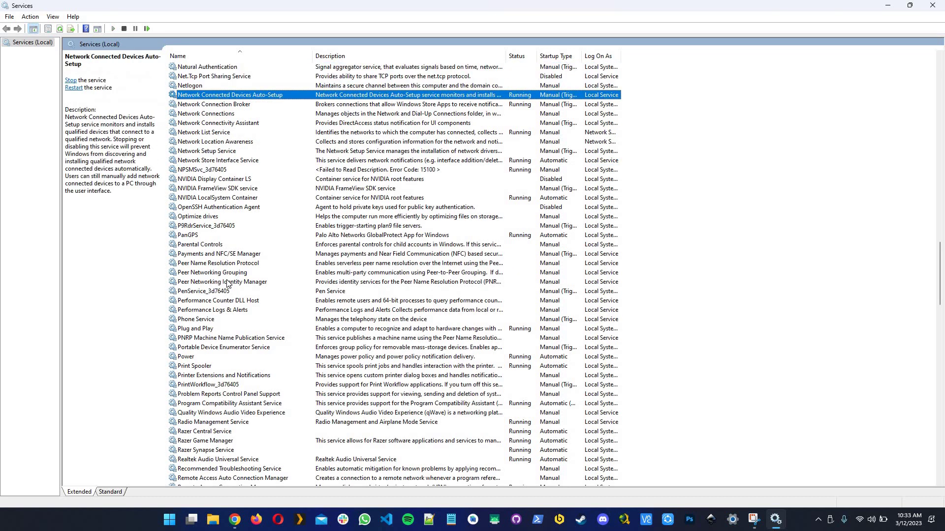
key(Down)
key(Down)
key(Down)
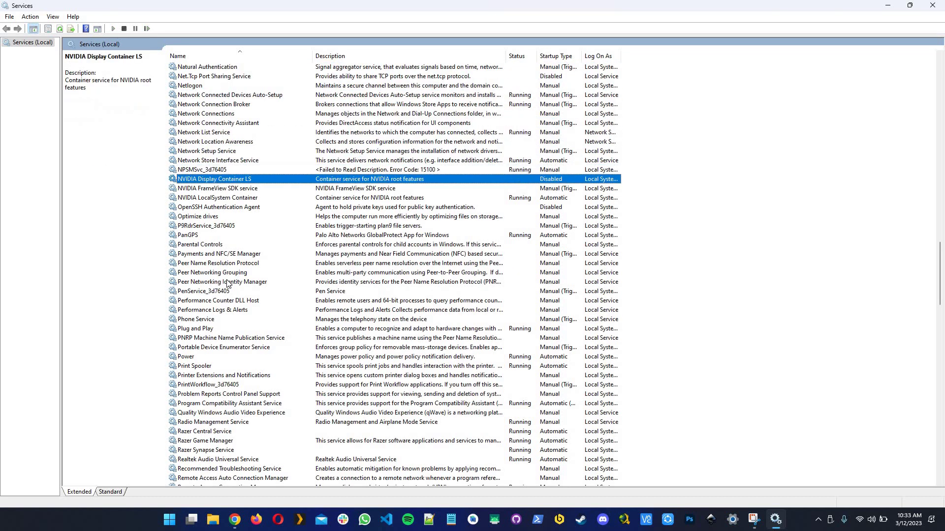
right_click(255, 183)
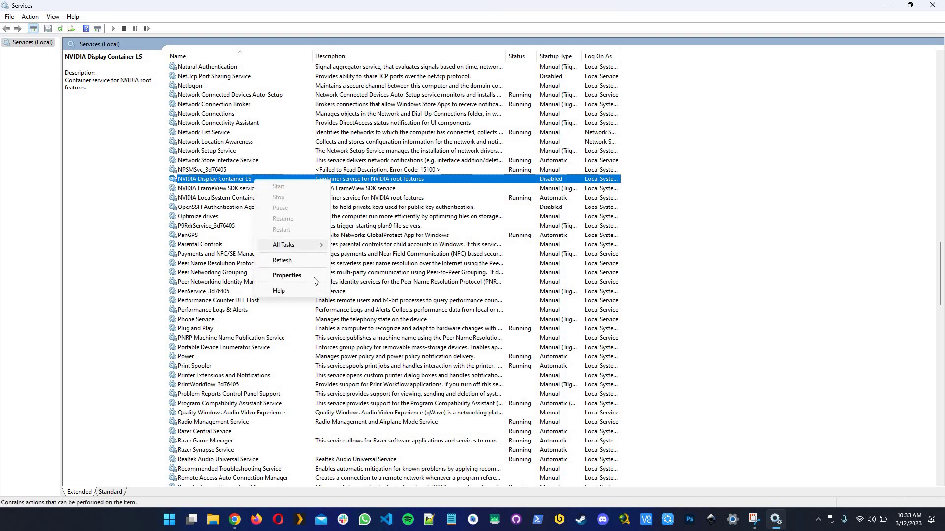
- Open NVIDIA Display Container LS Properties, move the dialog aside, and check its startup type list
click(327, 276)
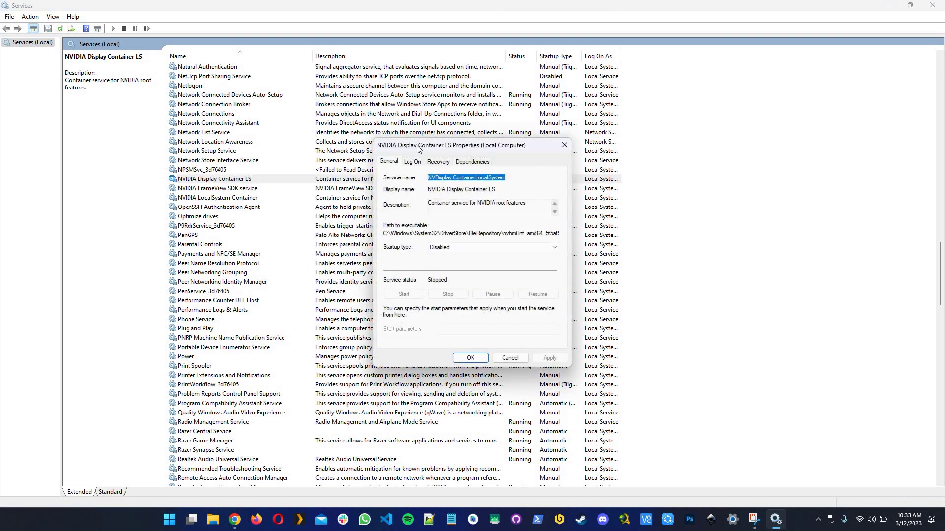
drag(517, 145, 633, 122)
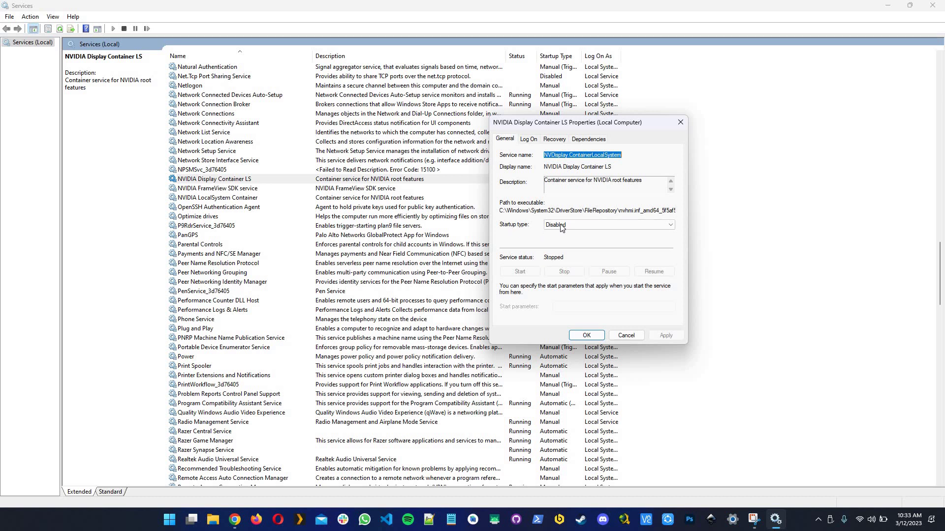
click(576, 225)
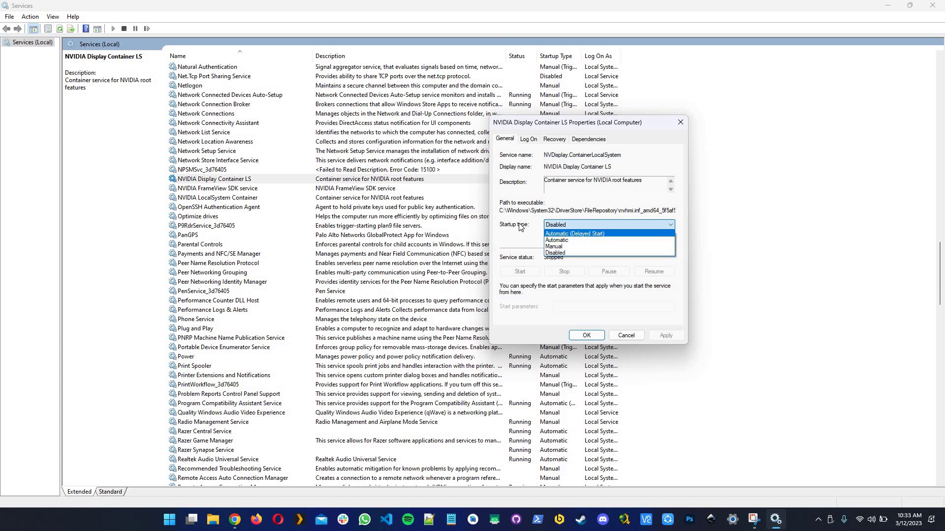
click(520, 227)
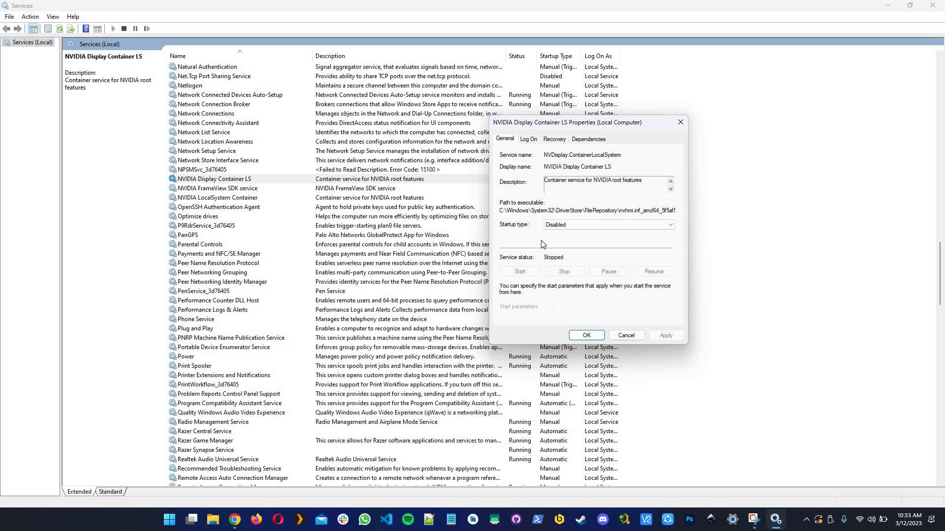
- Choose Disabled as the startup type, apply it, and confirm with OK
click(553, 224)
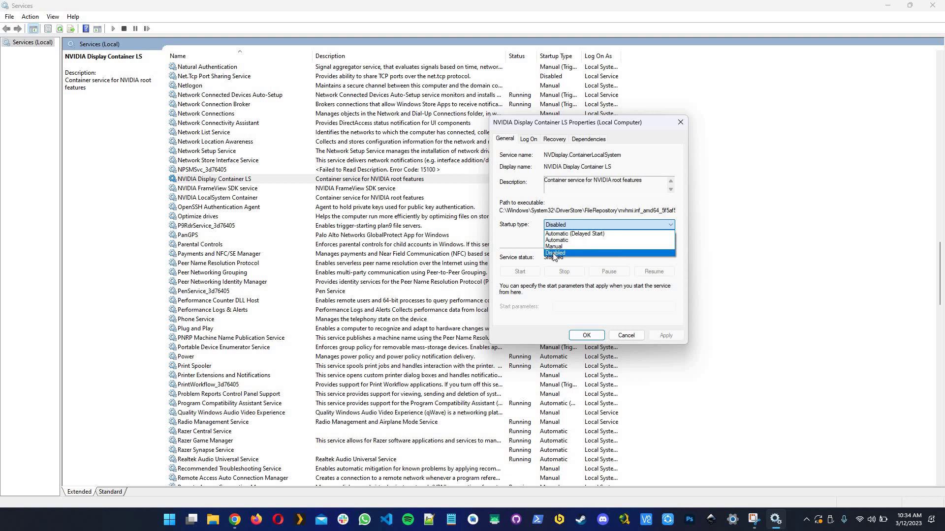
click(554, 253)
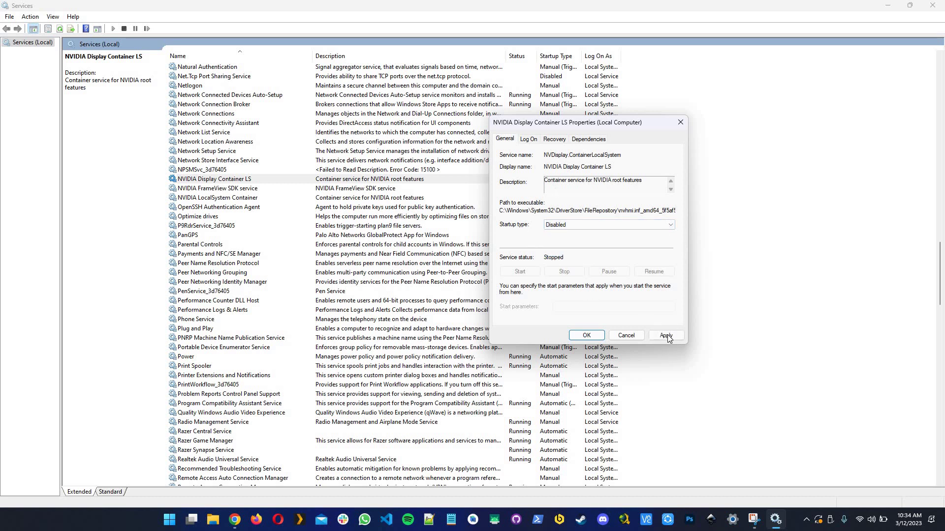
click(667, 335)
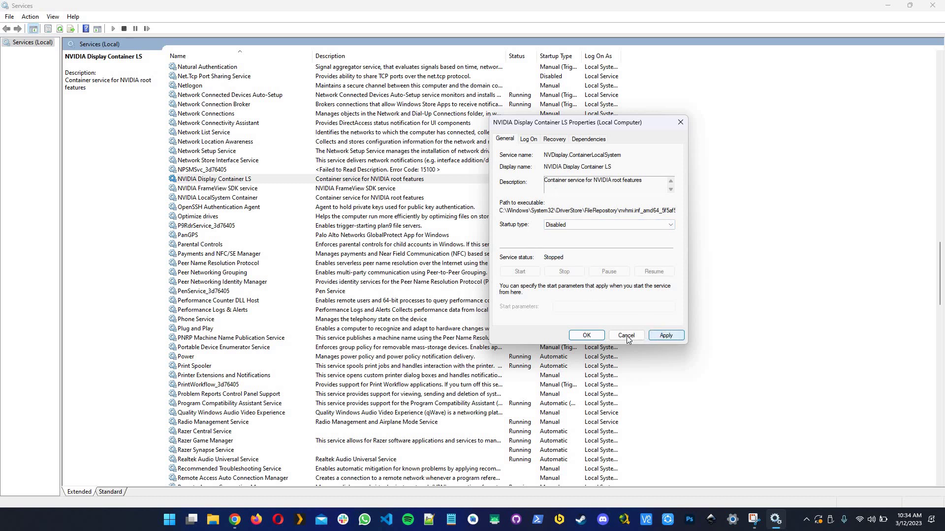
click(586, 334)
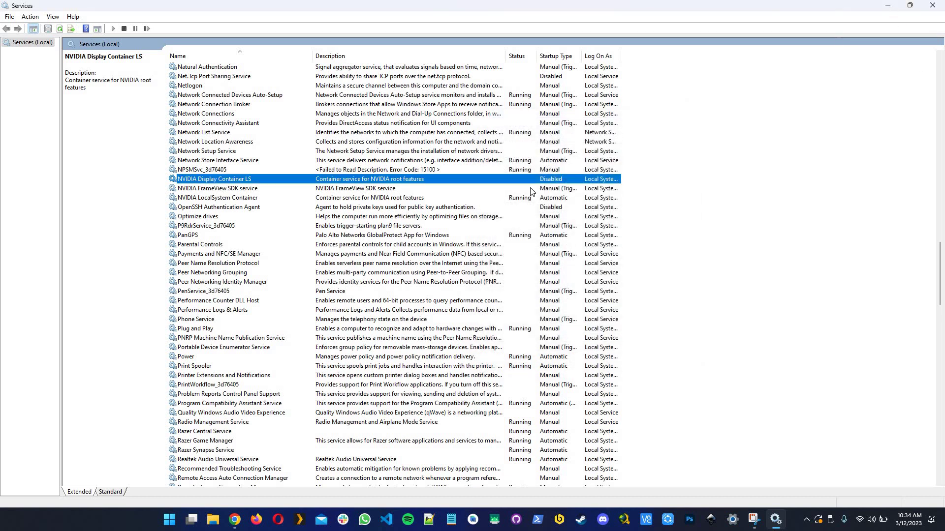
- Minimize the Services window to bring Snipping Tool back to the front
click(889, 7)
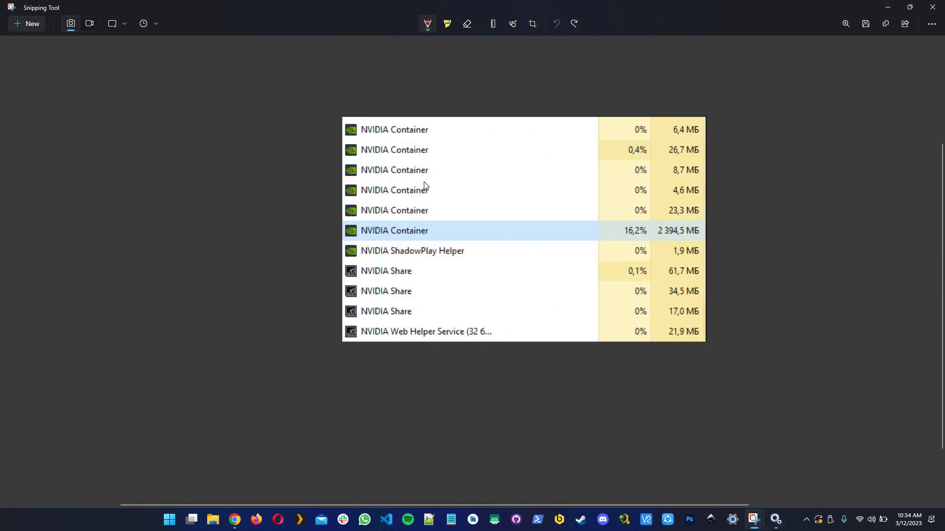